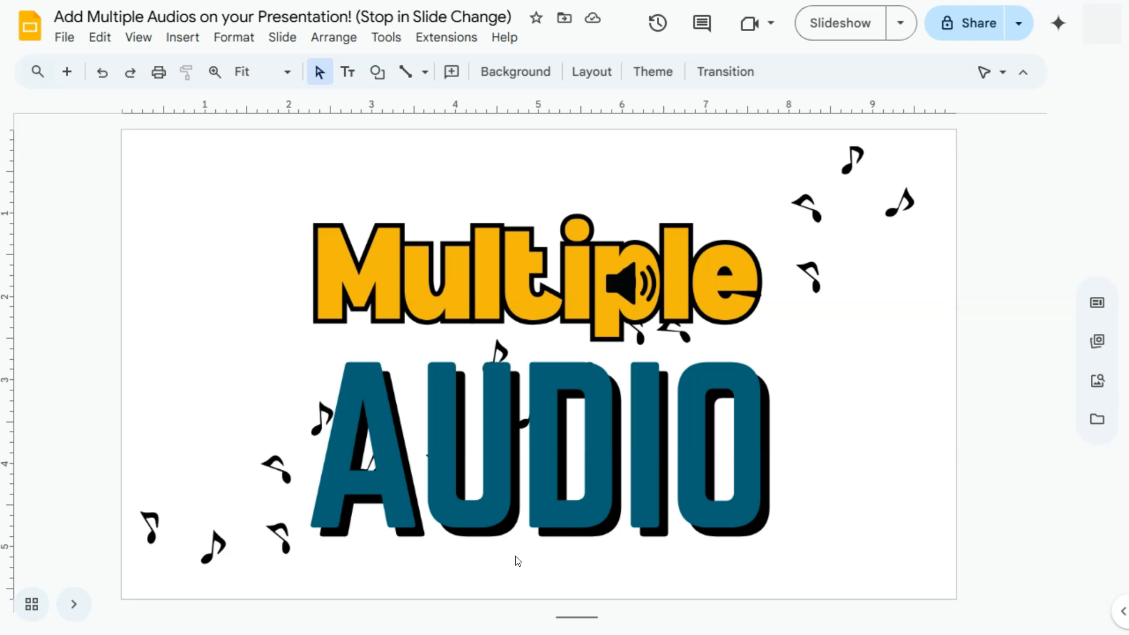
Step: Show the slide filmstrip and look through slides 2 to 5
click(73, 604)
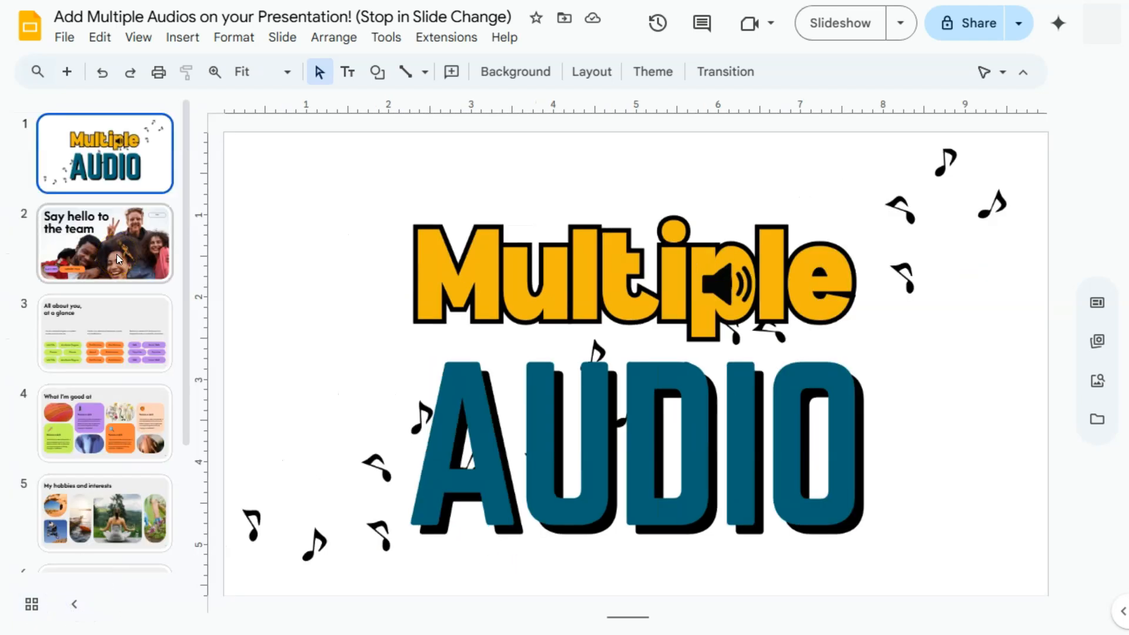
click(116, 255)
click(122, 333)
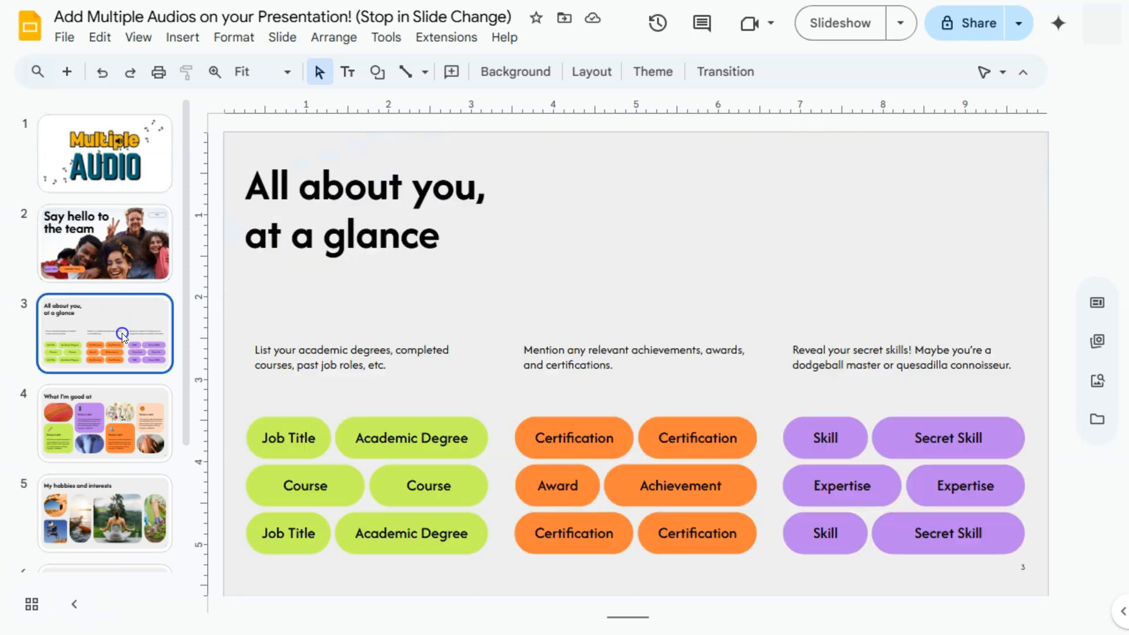
click(112, 423)
click(128, 244)
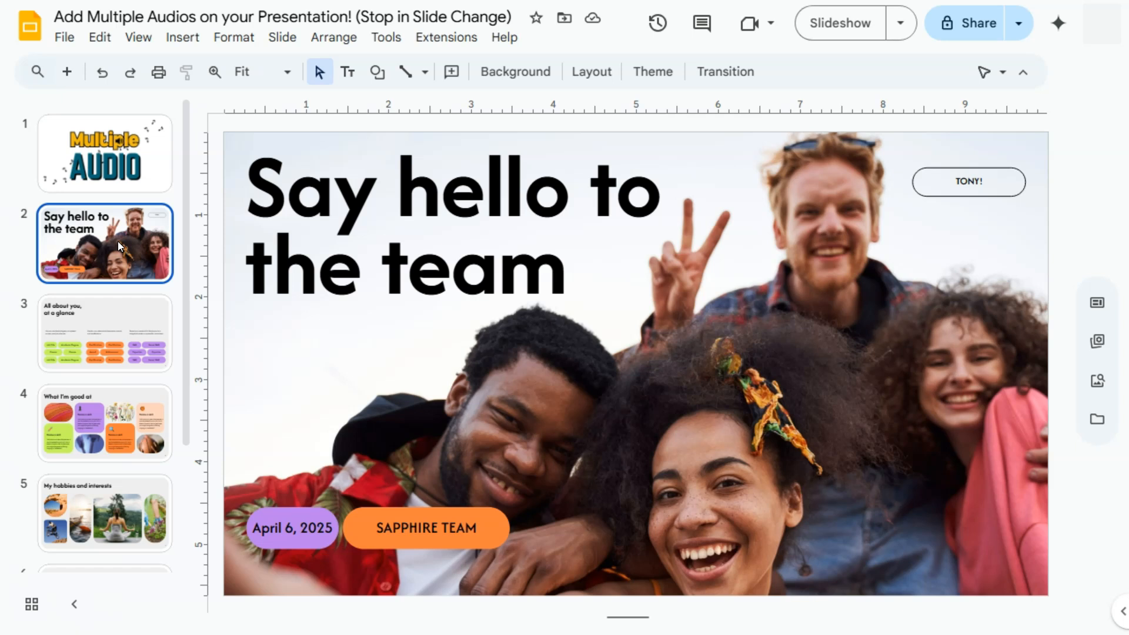
click(106, 327)
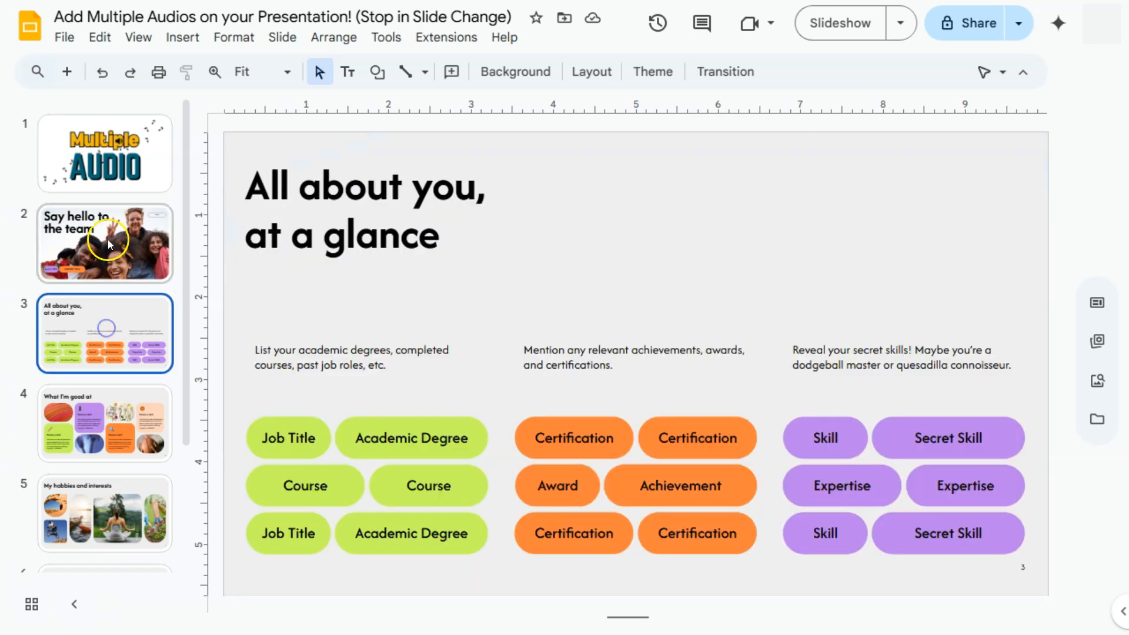
click(109, 399)
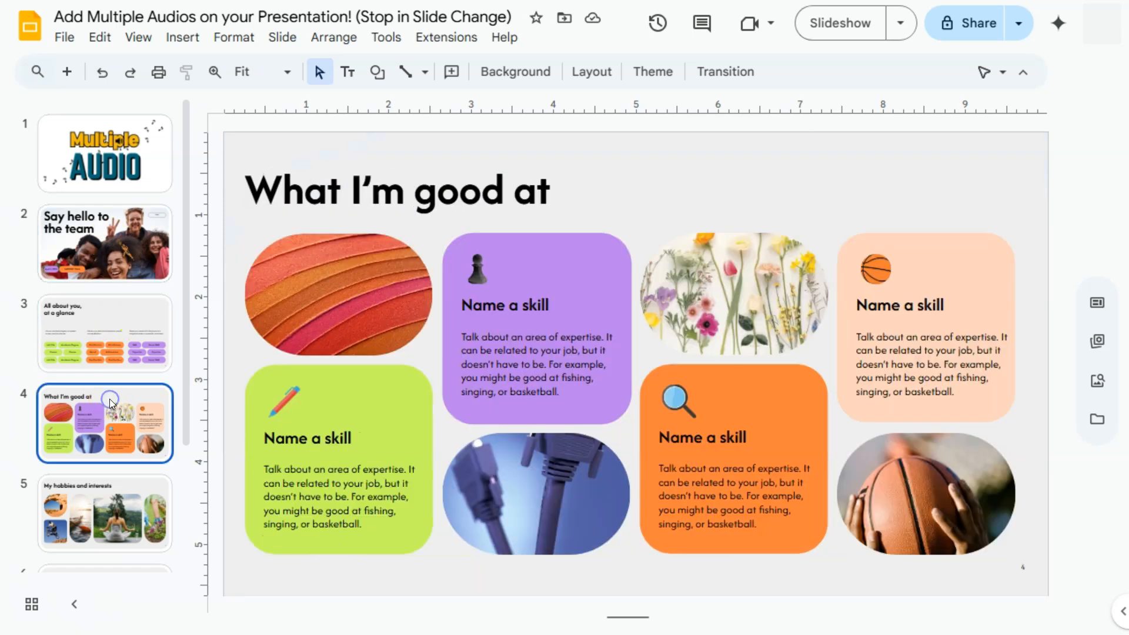
click(109, 513)
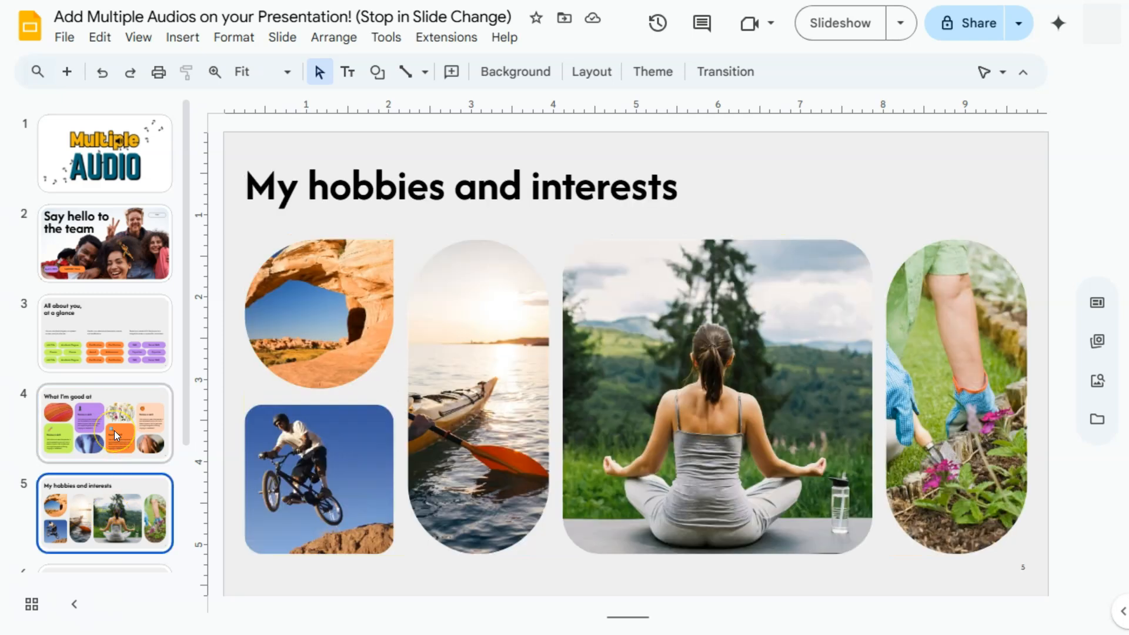
Step: Insert the recent Drive audio "Colors [NCS Release] Tobu (No Copyright Music).mp3" on slide 2 and move its icon just below the title
click(127, 228)
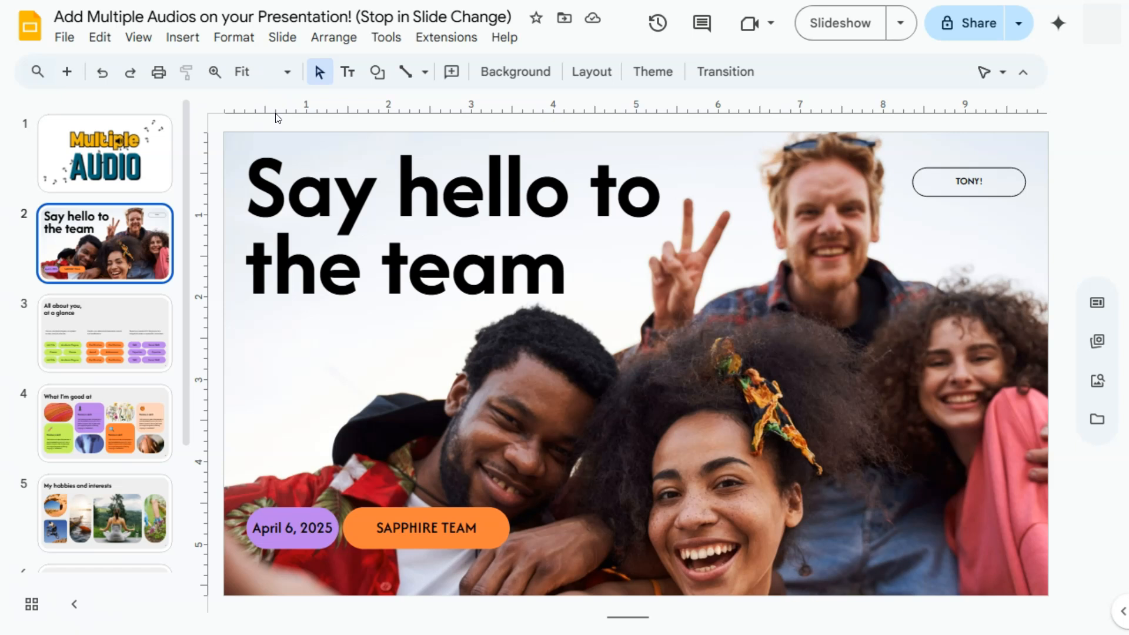
click(182, 39)
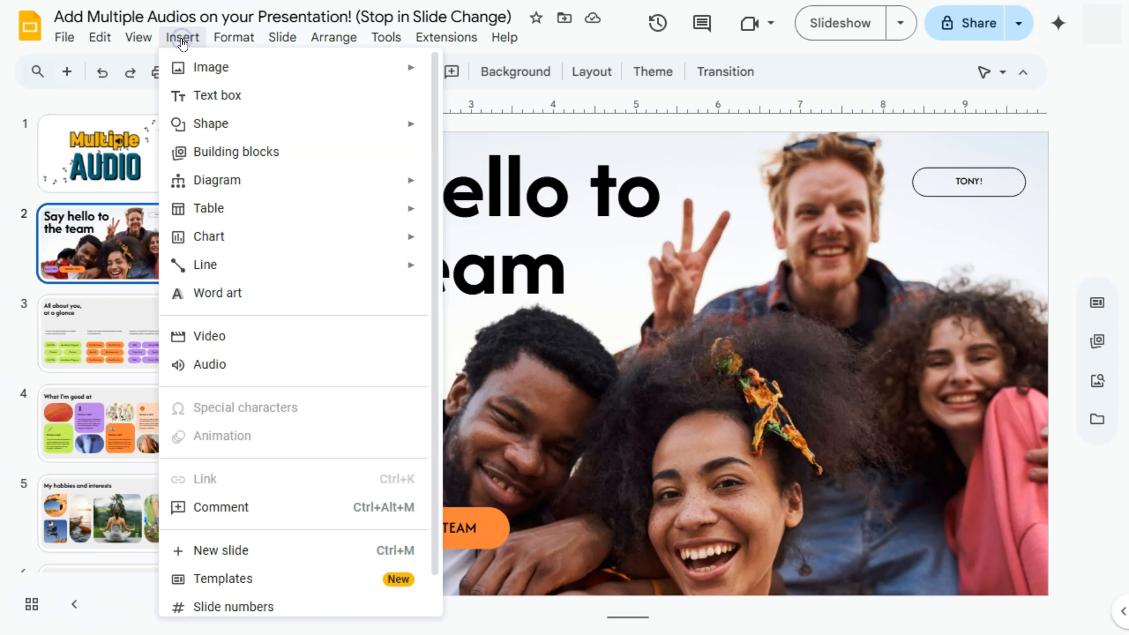
click(217, 362)
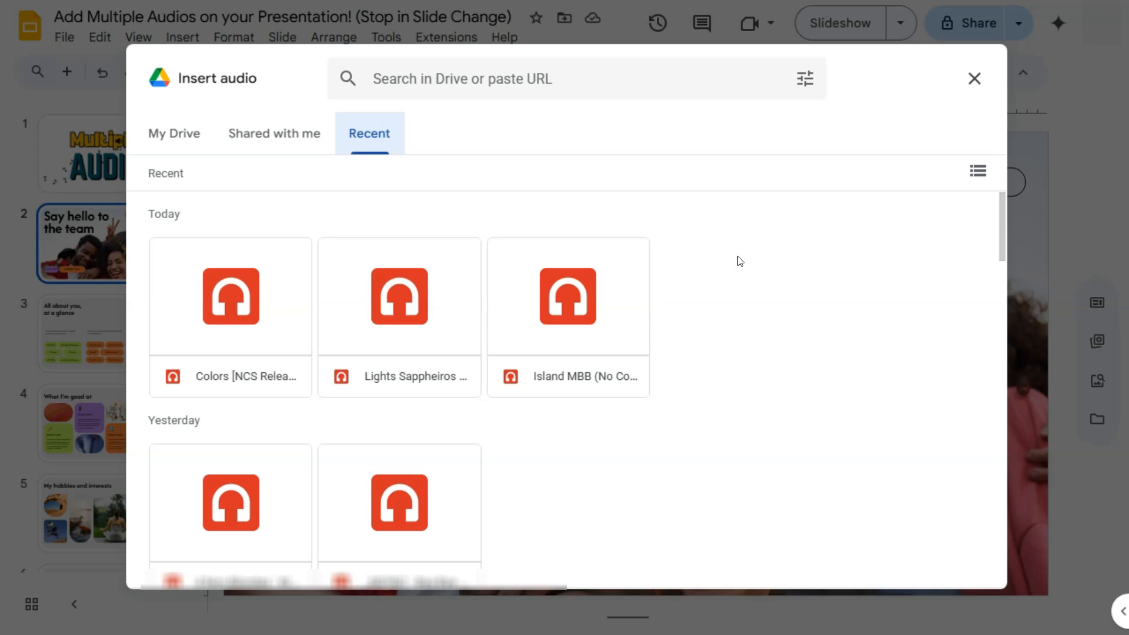
scroll(698, 335, down, 10)
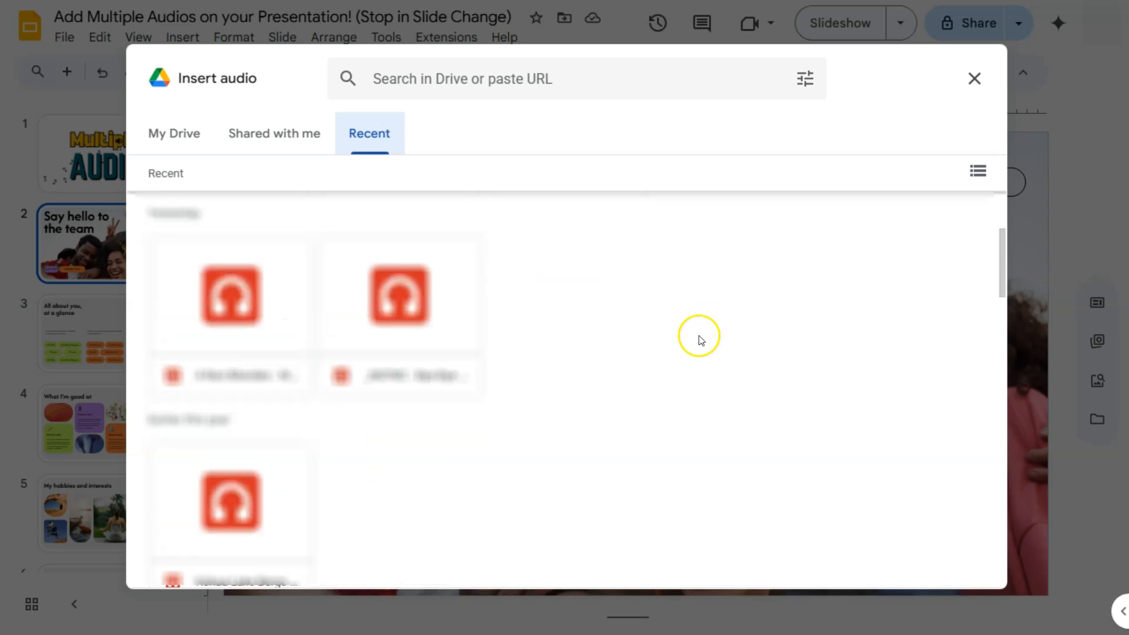
scroll(826, 383, up, 3)
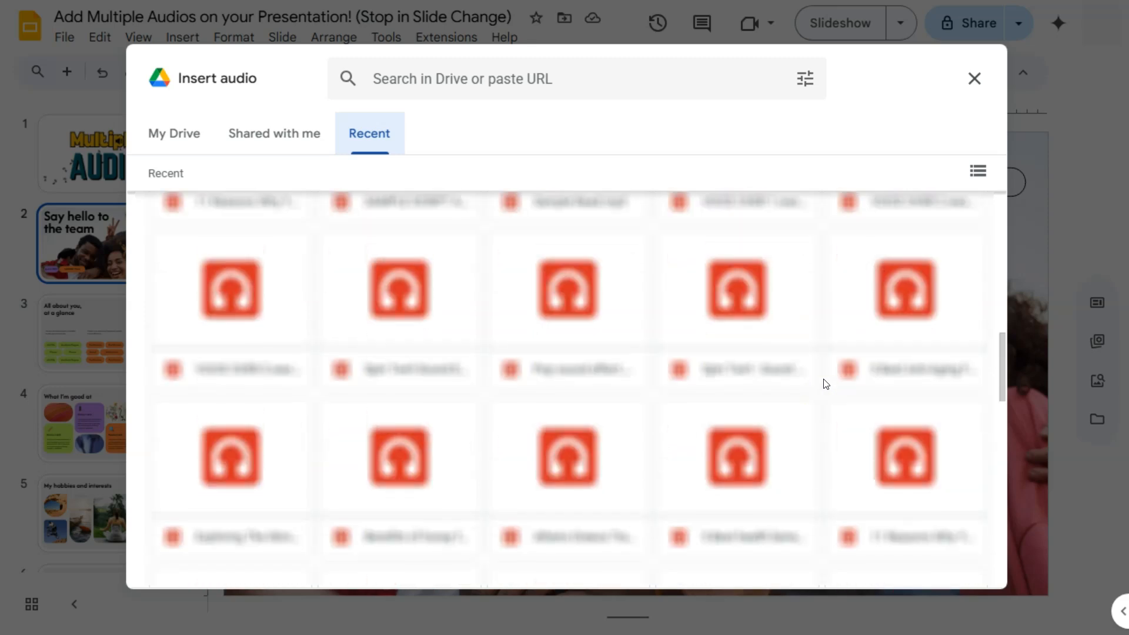
scroll(826, 383, up, 3)
scroll(747, 413, up, 5)
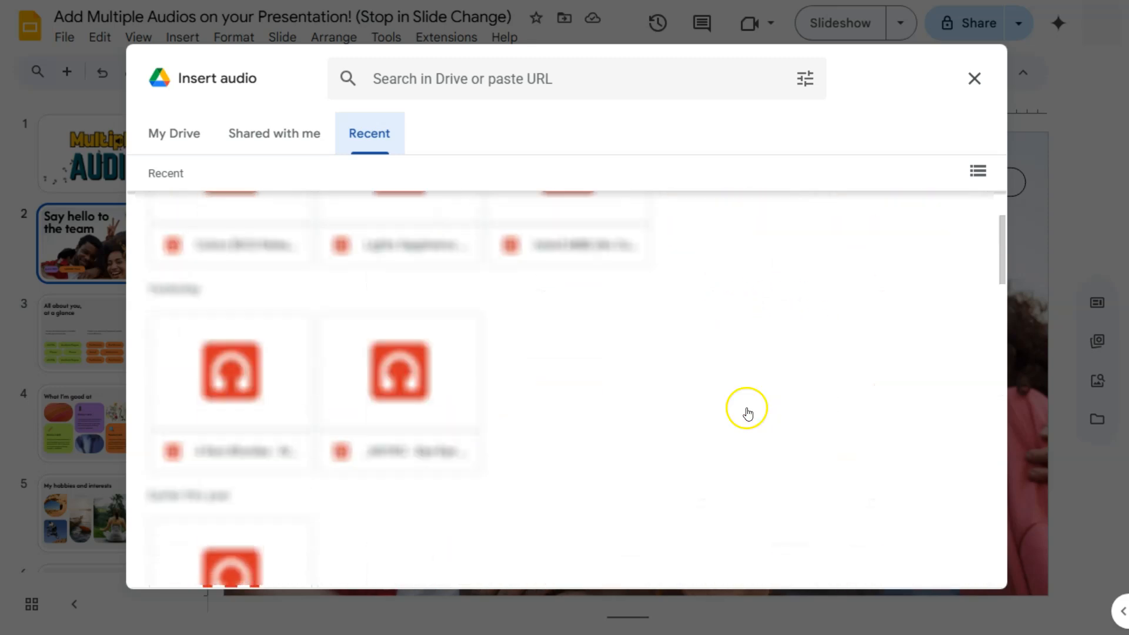
scroll(747, 413, up, 3)
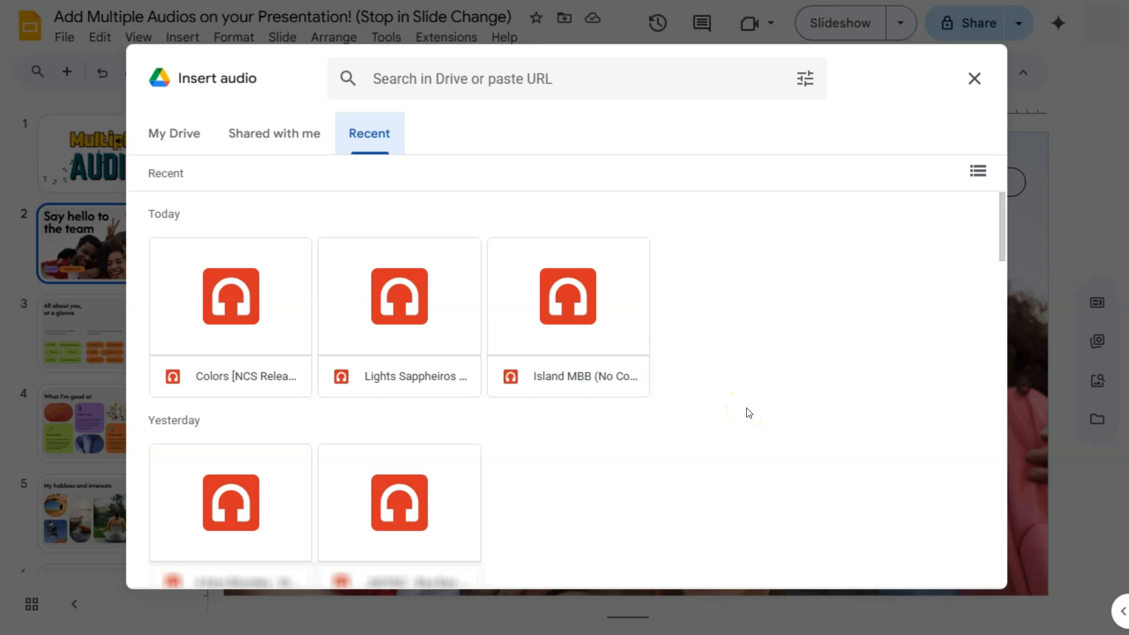
click(243, 288)
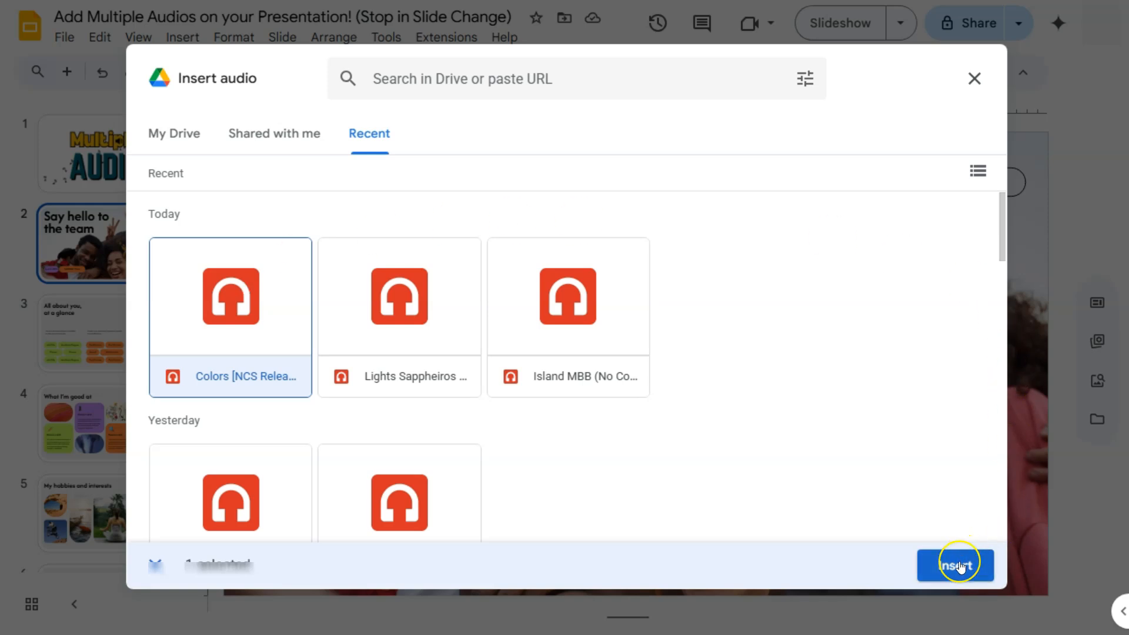
click(959, 566)
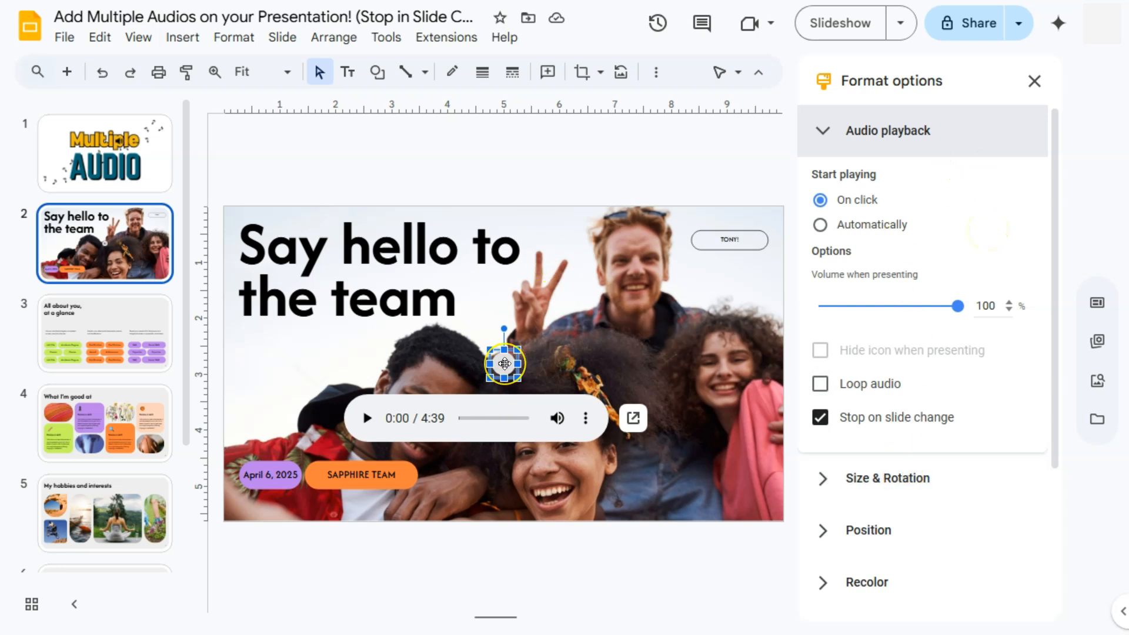
drag(504, 364, 254, 353)
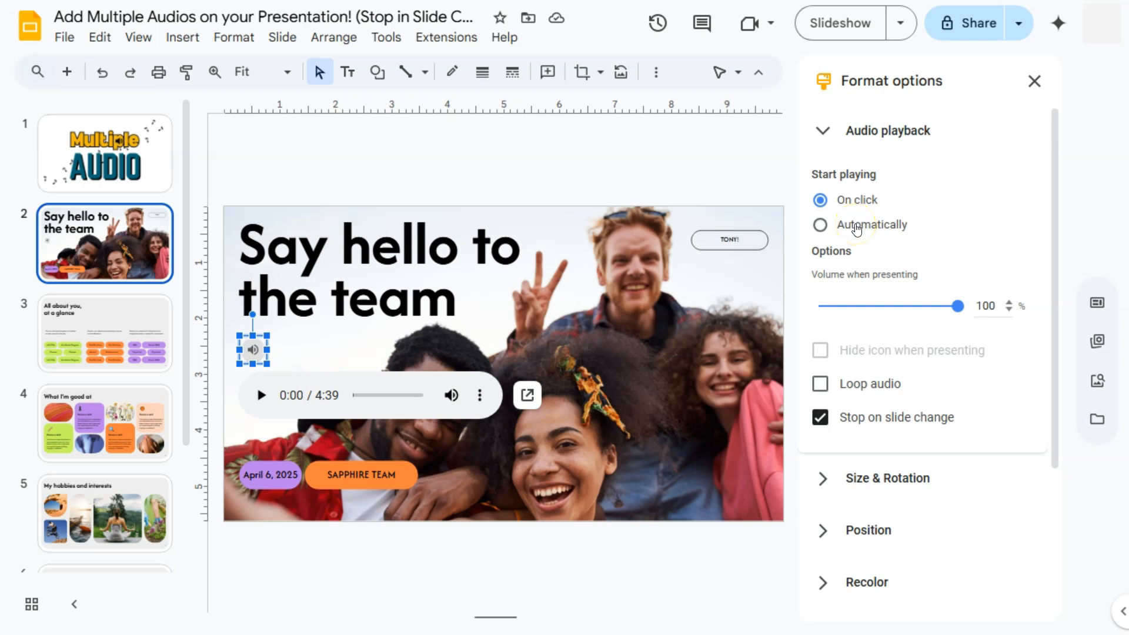
Step: Set slide 2's audio to start automatically at 30% volume with its icon hidden when presenting
click(820, 226)
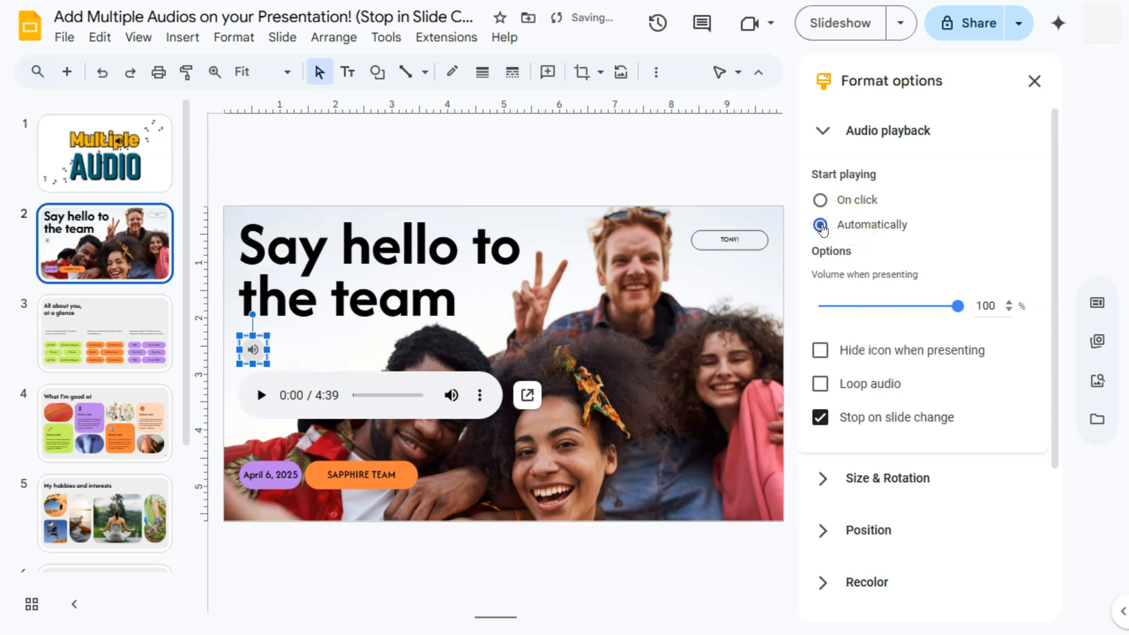
click(828, 231)
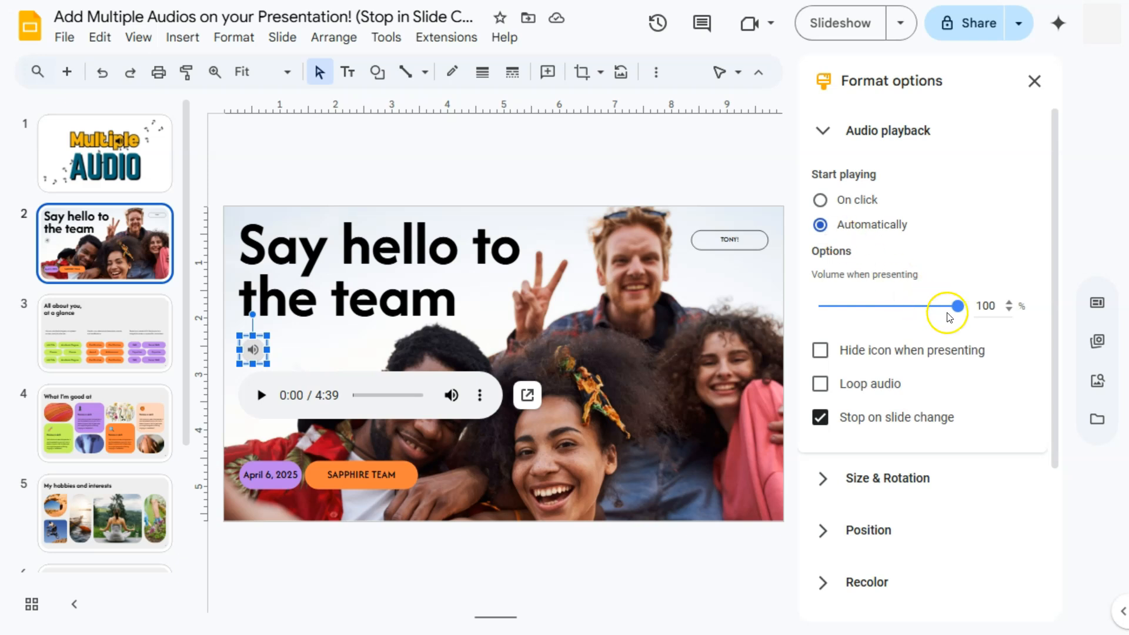
drag(956, 305, 863, 309)
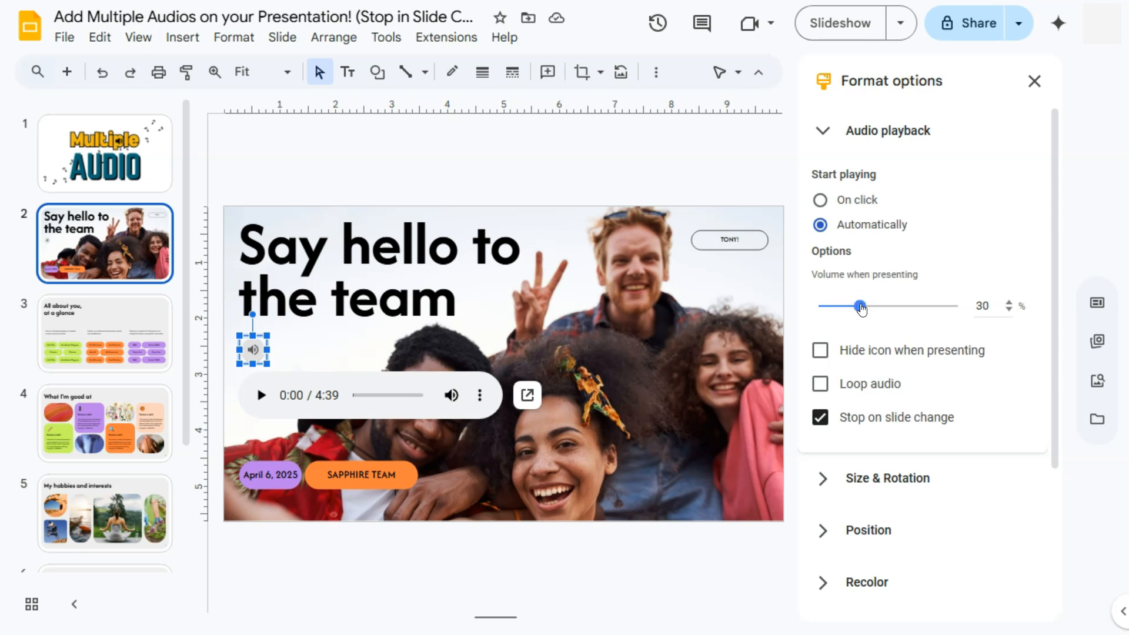
drag(861, 308, 861, 323)
click(821, 353)
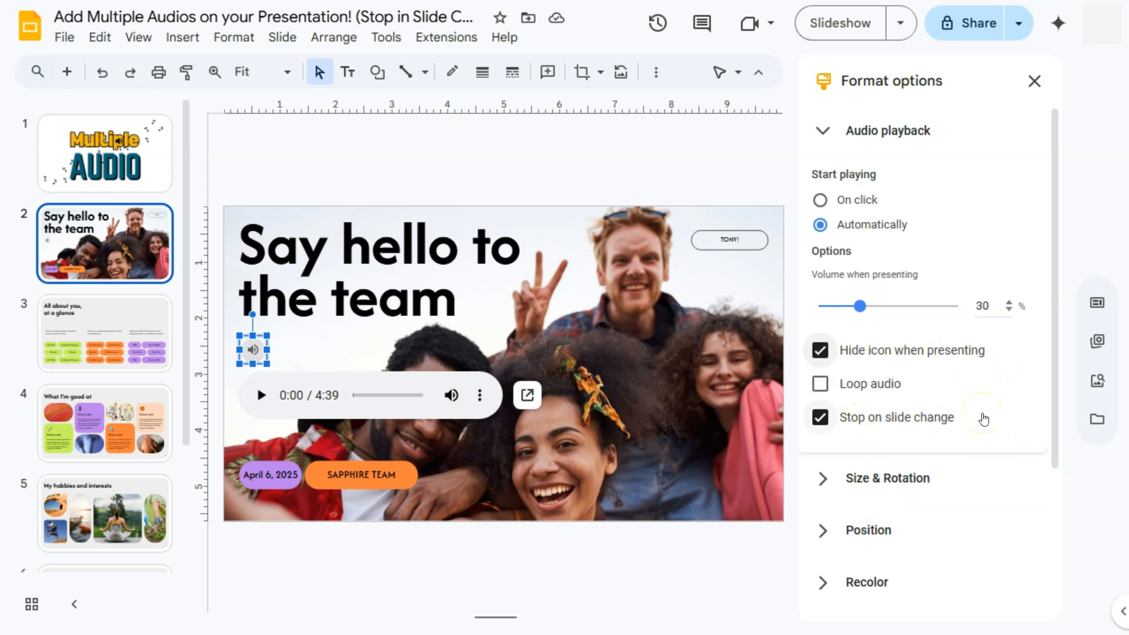
Step: Preview the slideshow from slide 2, advance to slide 3, and exit the presentation
click(851, 25)
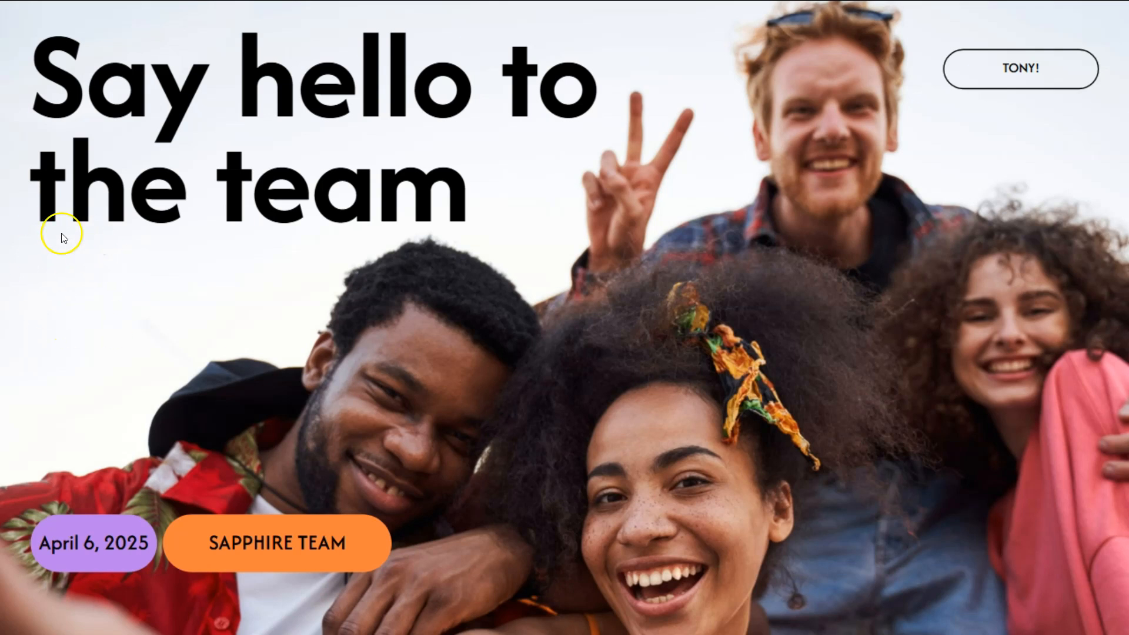
click(215, 359)
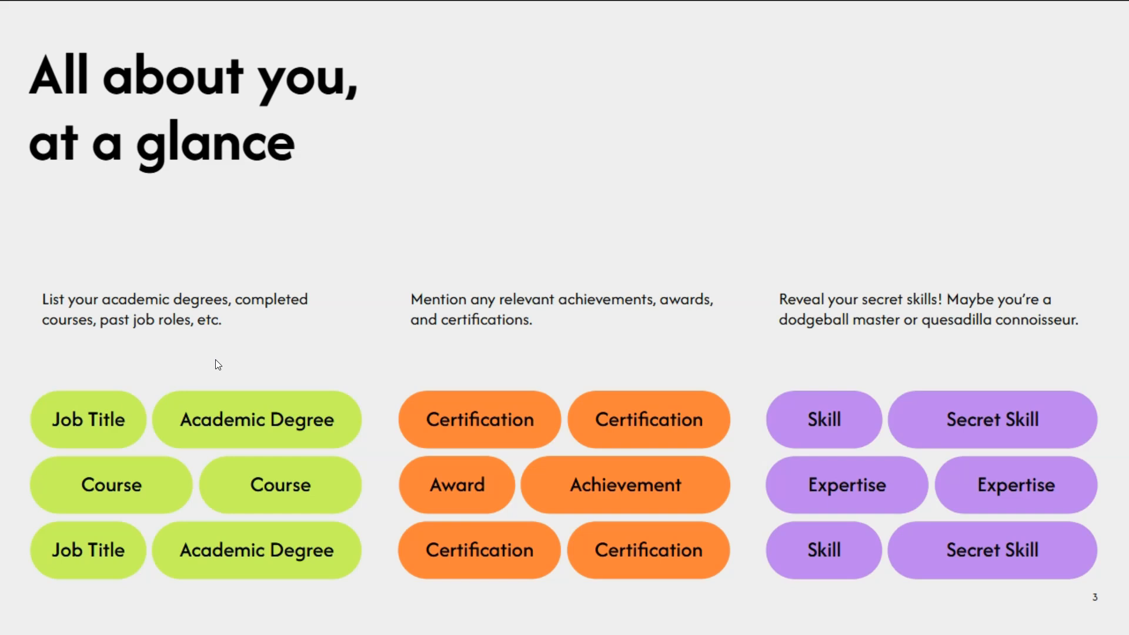
key(Escape)
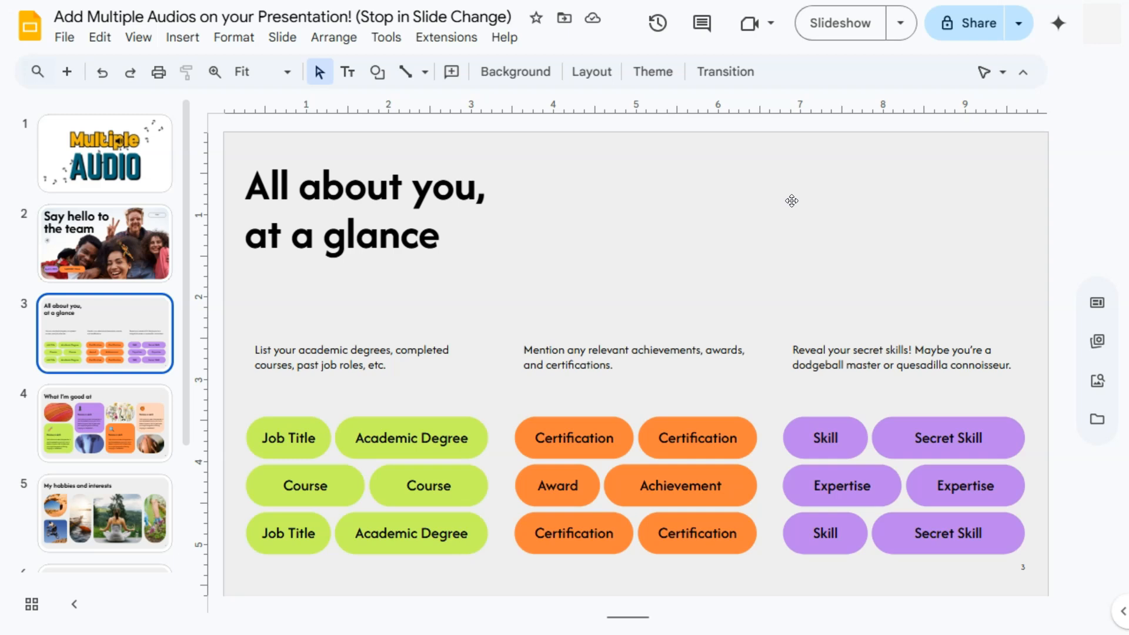
Step: Insert the recent Drive audio "Lights Sappheiros" on slide 3 and place its icon just below the title
click(178, 39)
click(227, 364)
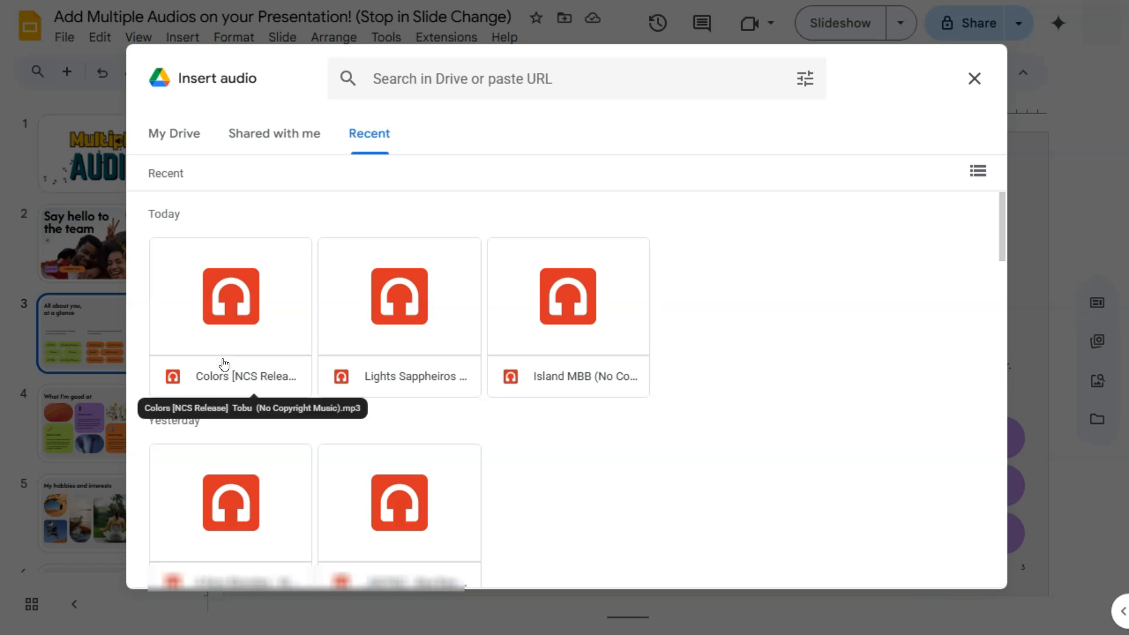
click(250, 365)
click(396, 300)
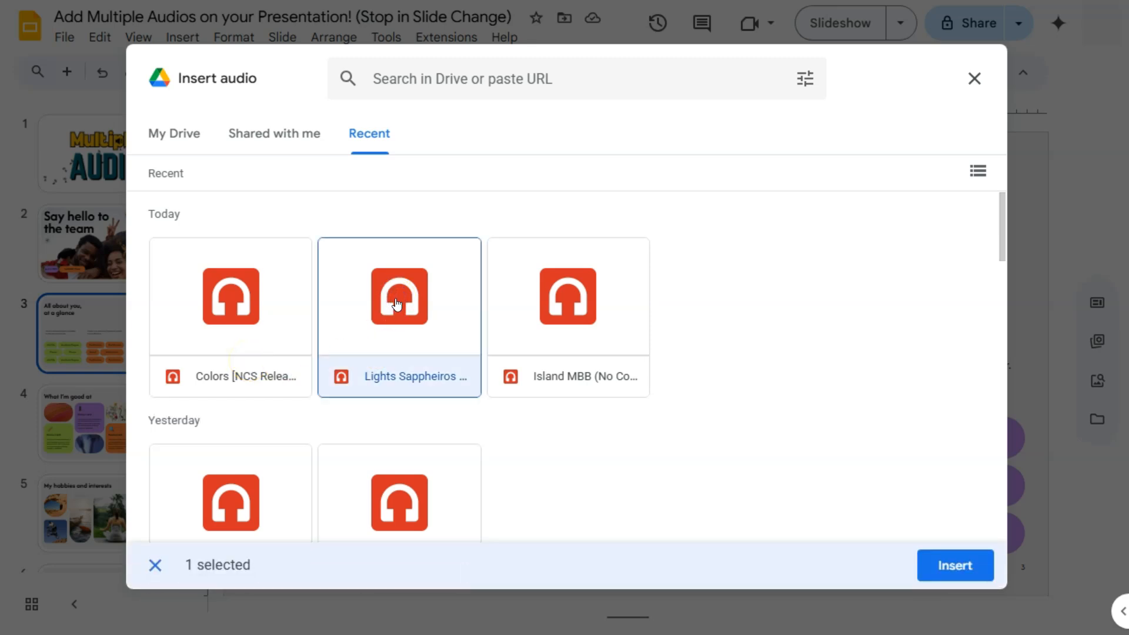
click(956, 566)
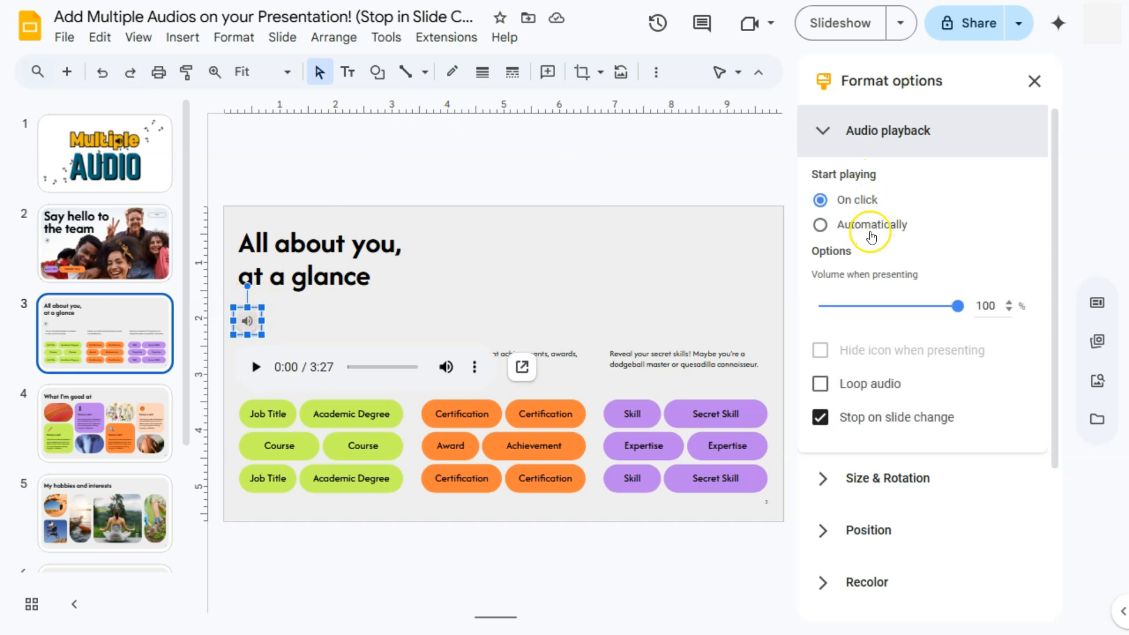
Step: Set slide 3's audio to start automatically at 30% volume, hide its icon when presenting, and close the format options
click(820, 225)
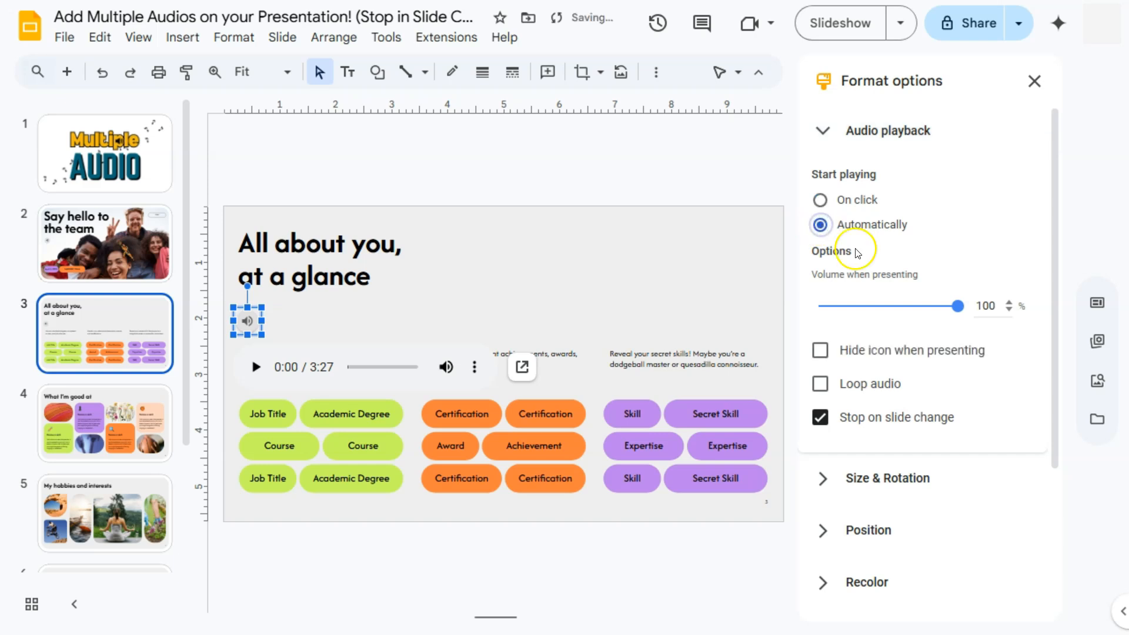
drag(957, 306, 859, 305)
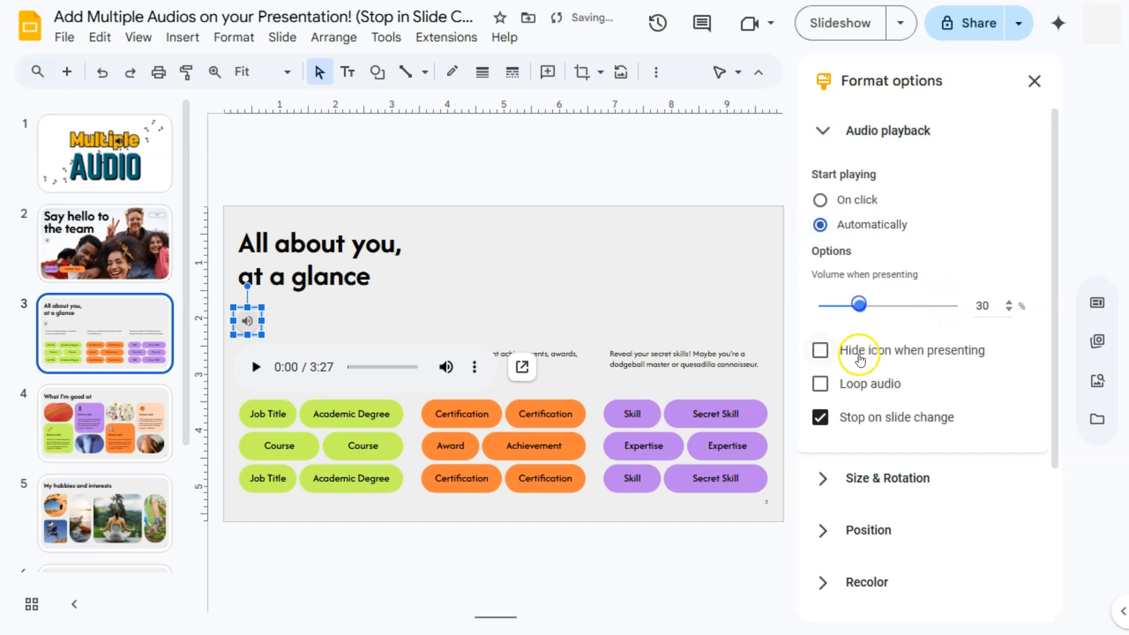
click(820, 351)
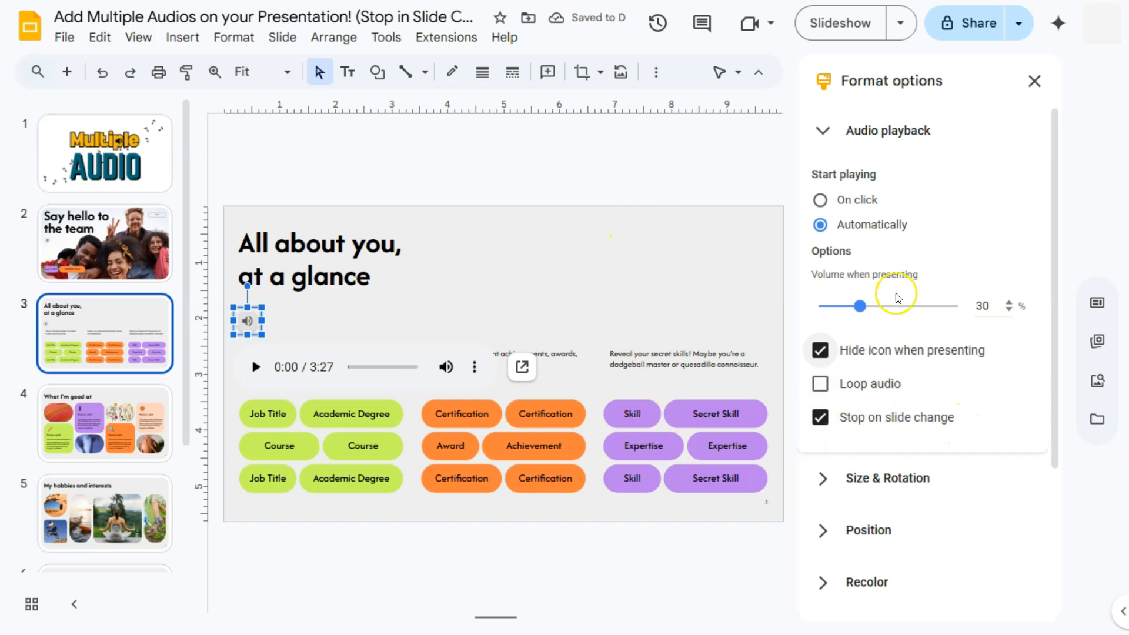
click(117, 227)
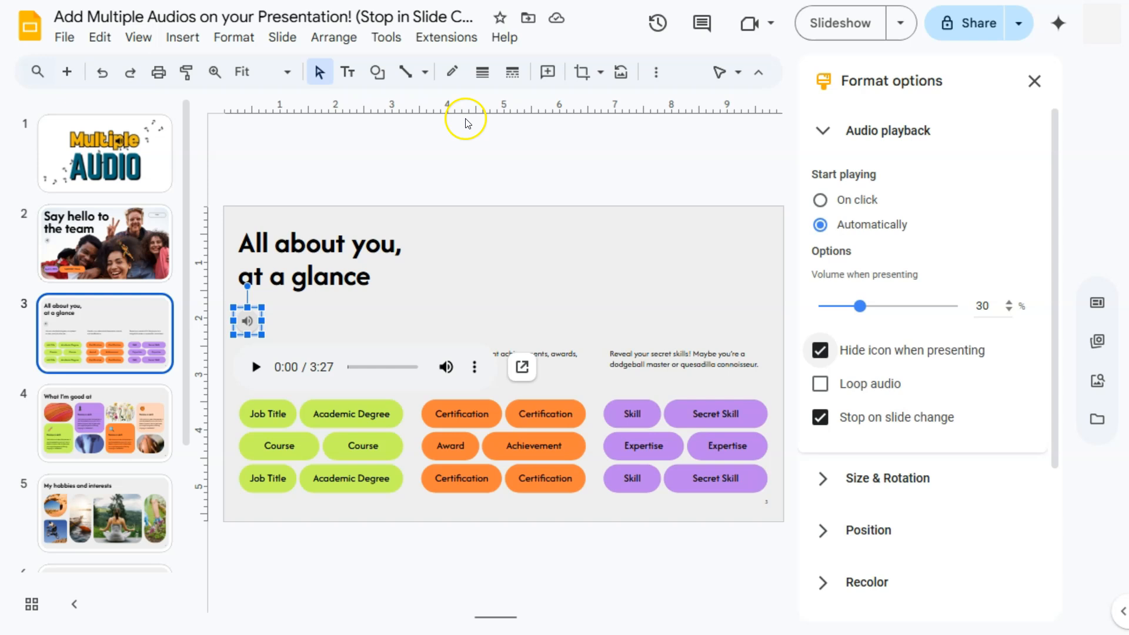
drag(859, 307, 961, 305)
click(1035, 81)
Step: Insert the recent Drive audio "Island MBB" on slide 4 and place its icon in the blank area beside the title
click(119, 394)
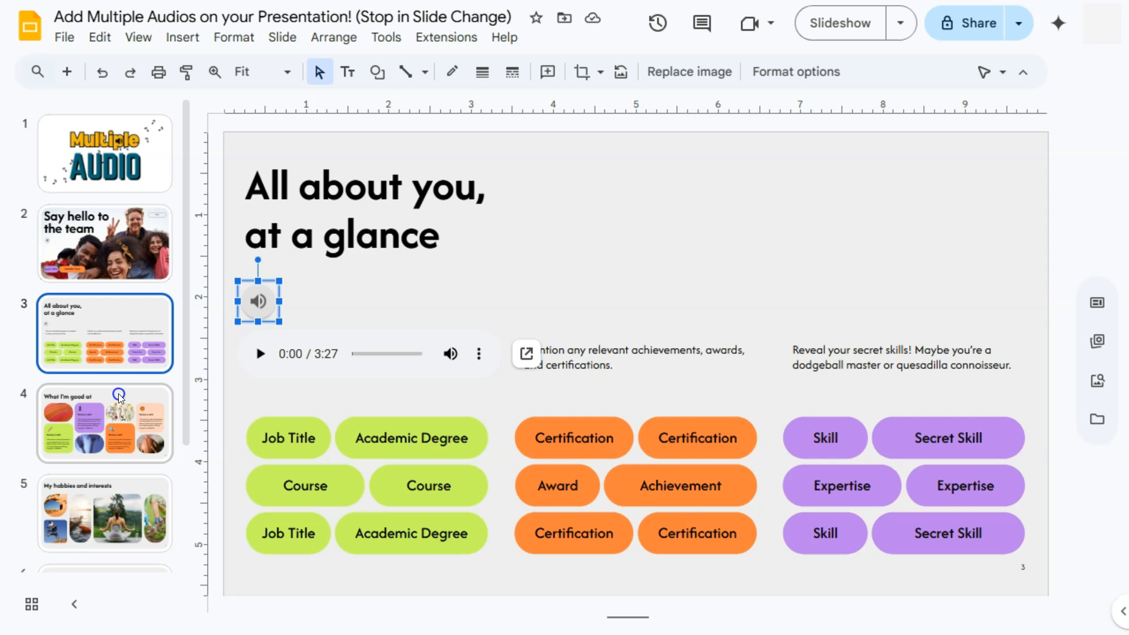
click(183, 37)
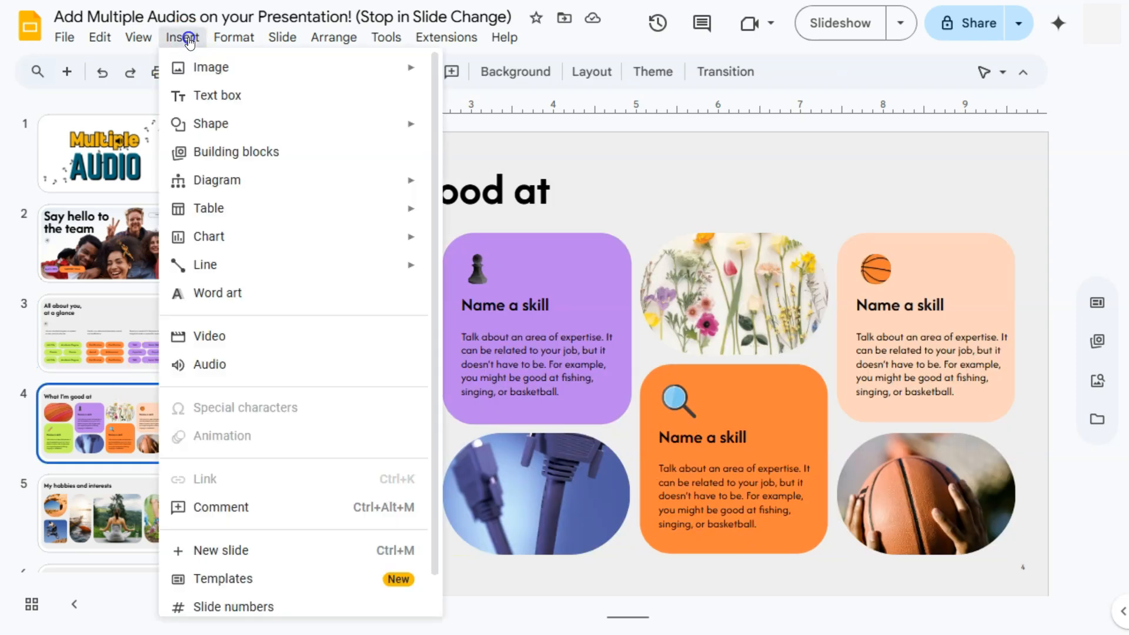
click(233, 363)
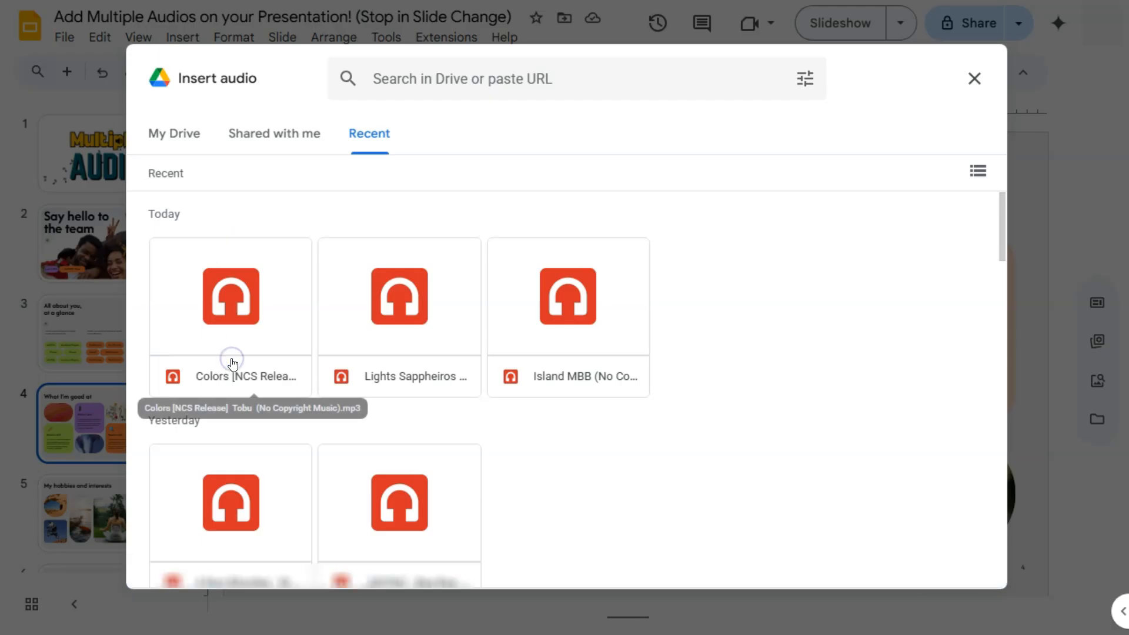
click(493, 283)
click(959, 566)
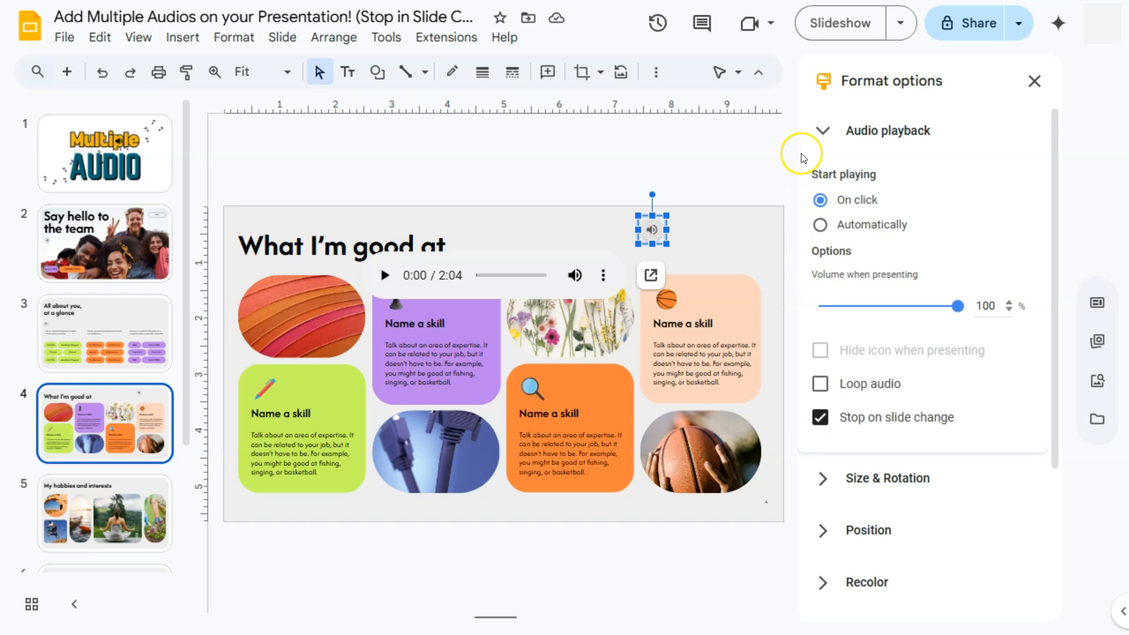
Step: Set slide 4's audio to start automatically at 30% volume with its icon hidden when presenting
click(847, 224)
drag(957, 306, 861, 308)
click(820, 351)
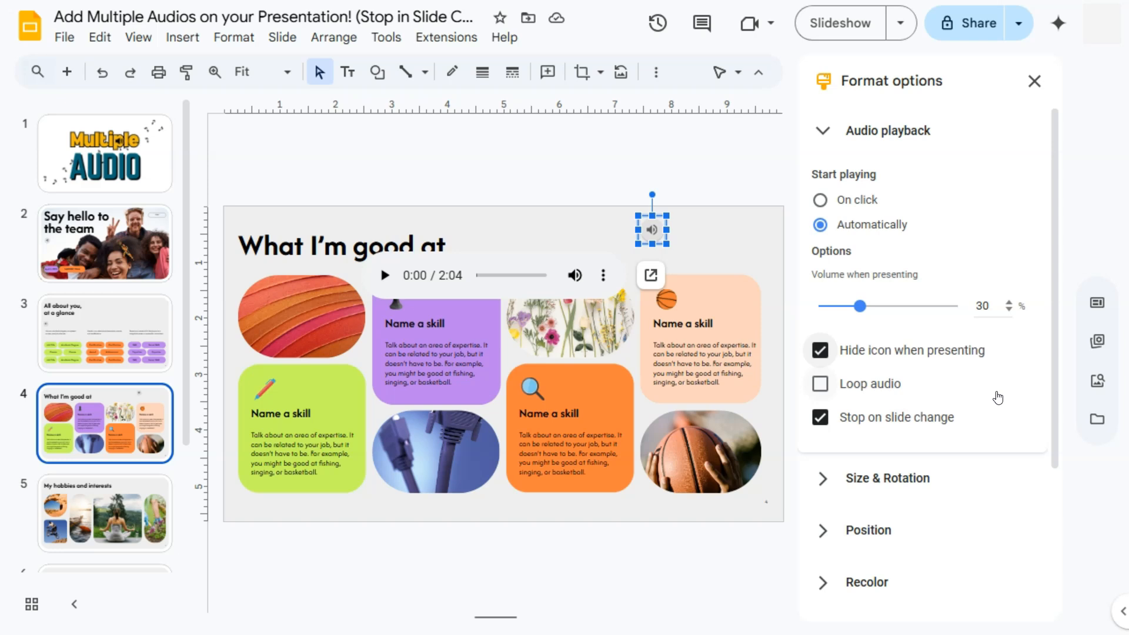
Step: Close the format options, present the slideshow from slide 2 through slide 4 to check each slide's audio, and exit the presentation
click(126, 231)
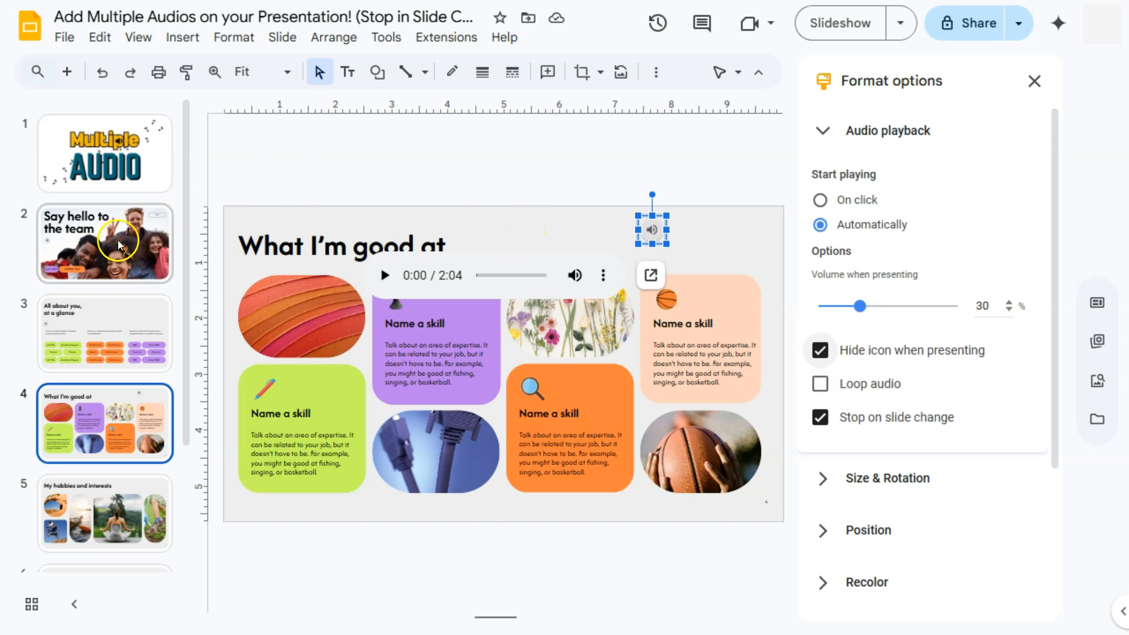
click(1034, 81)
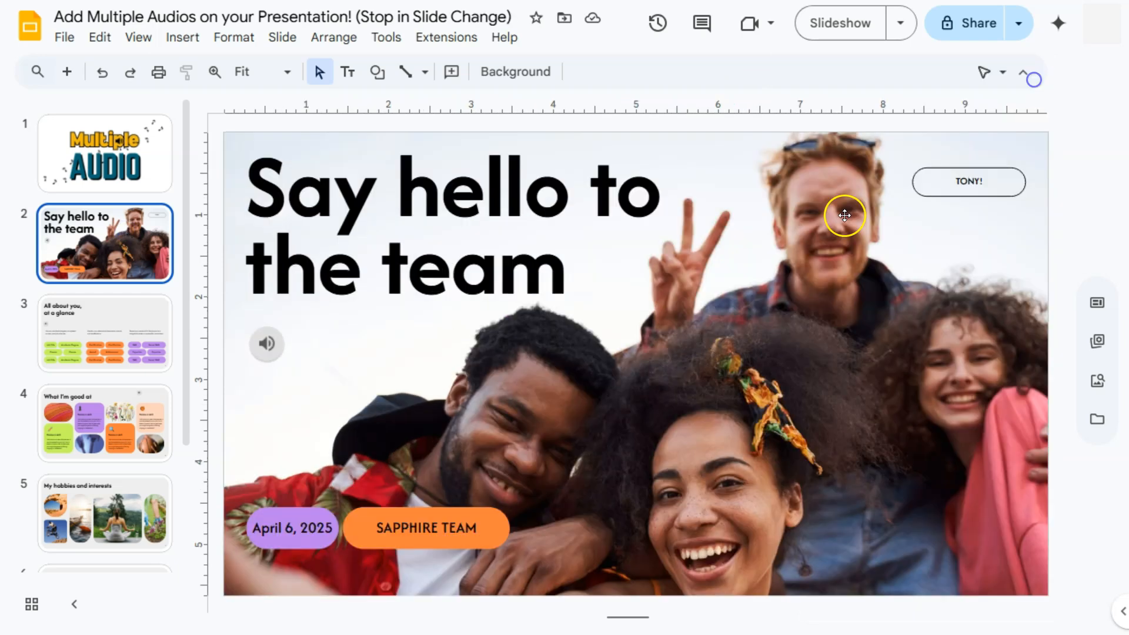
click(840, 24)
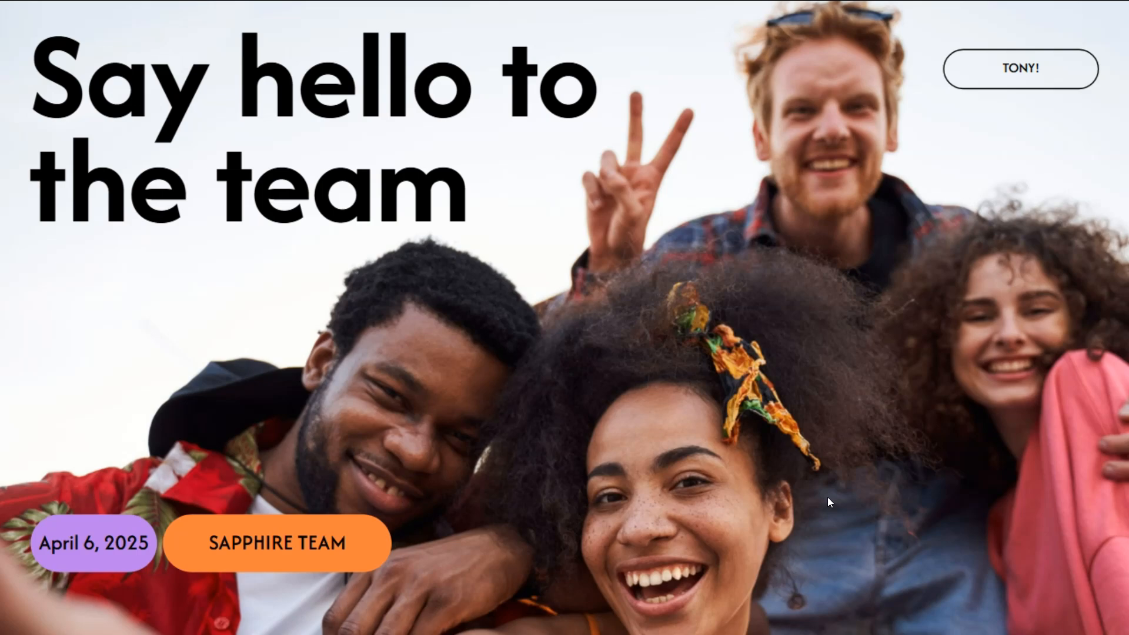
key(Right)
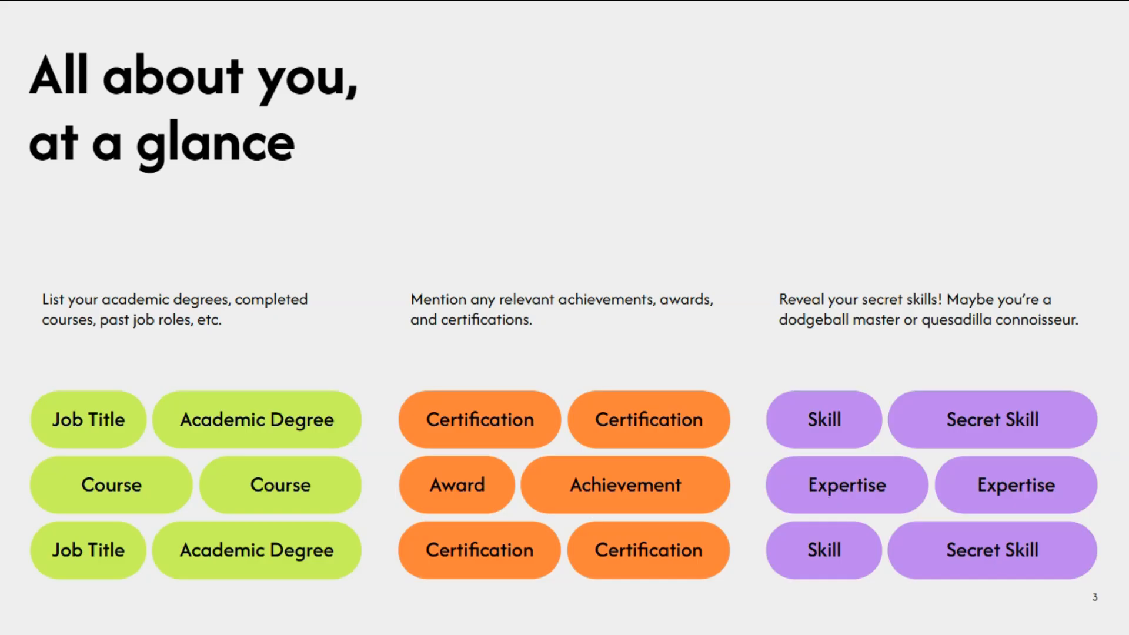
key(Right)
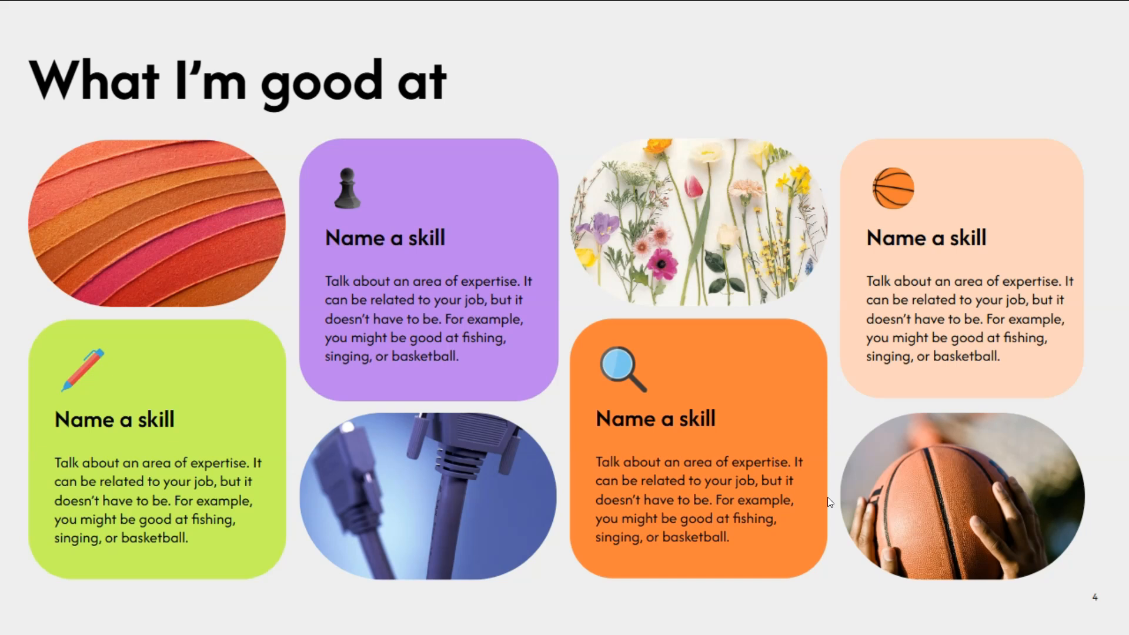
key(Escape)
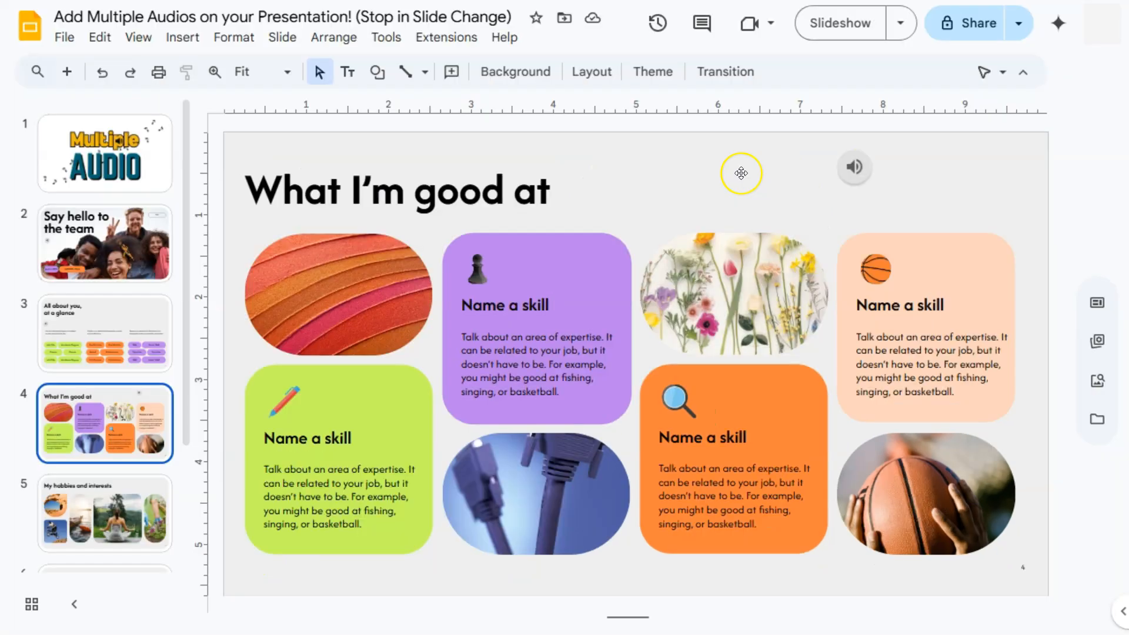